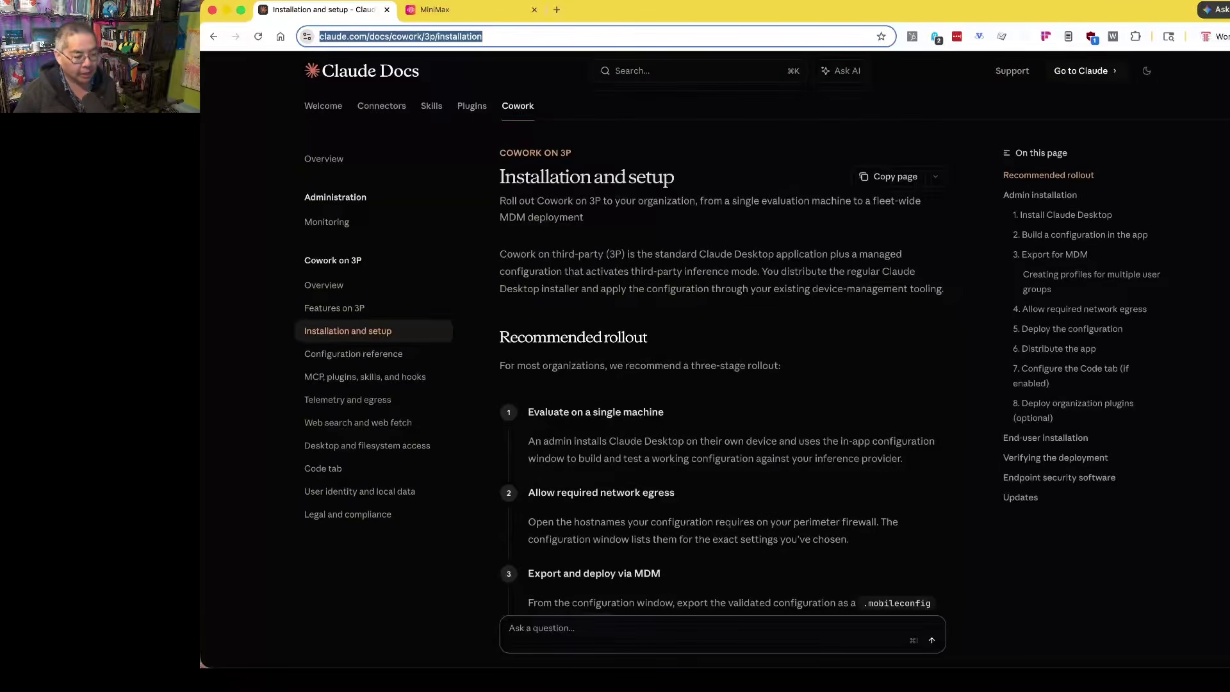
Switch to the Claude desktop app and enable its developer mode, confirming the choice.
{"action": "key", "text": "super+Tab"}
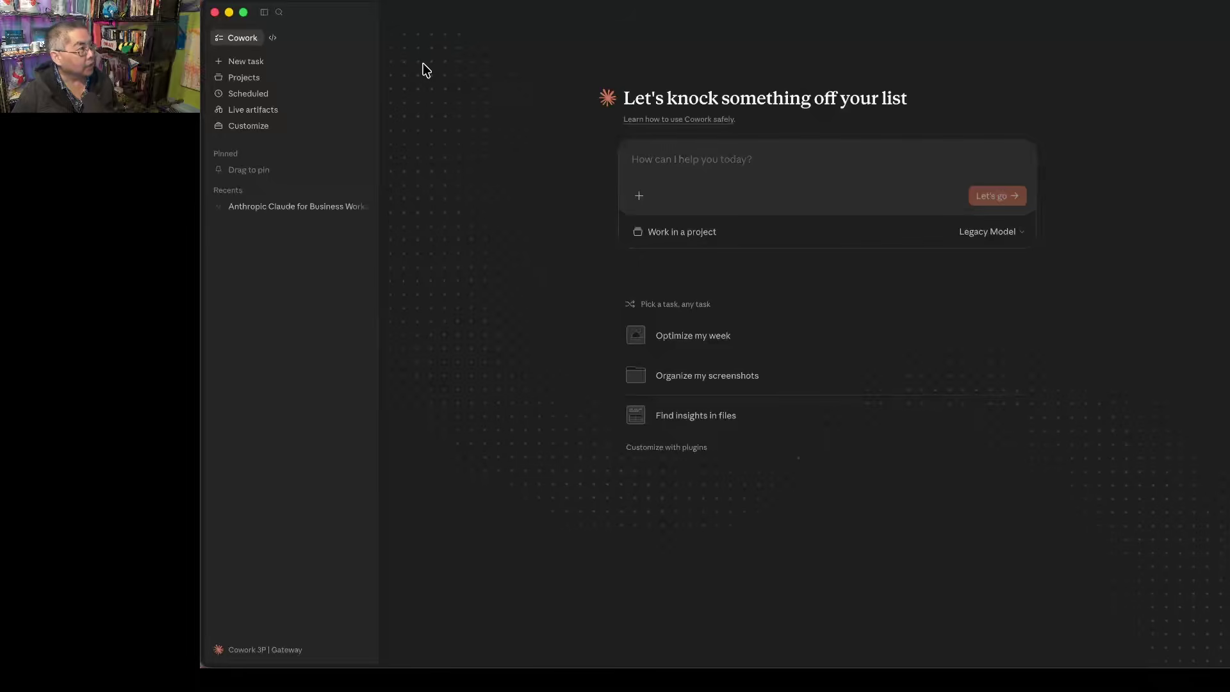
{"action": "left_click", "coordinate": [415, 2]}
{"action": "mouse_move", "coordinate": [432, 55]}
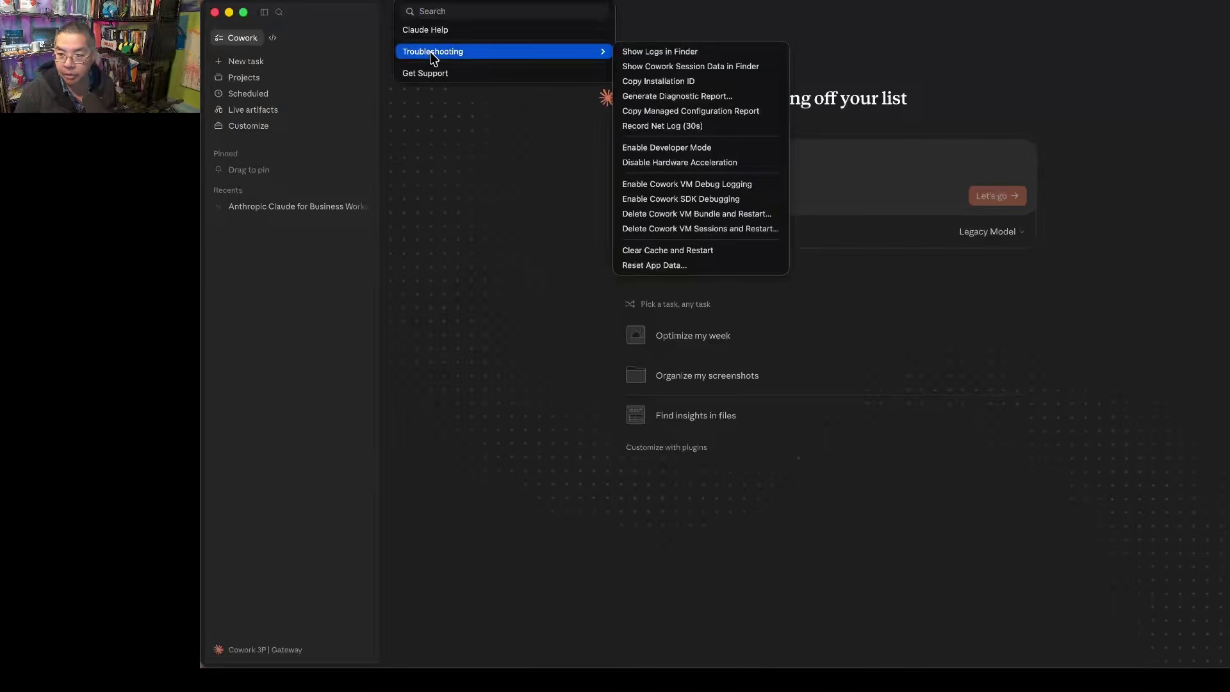
{"action": "left_click", "coordinate": [730, 149]}
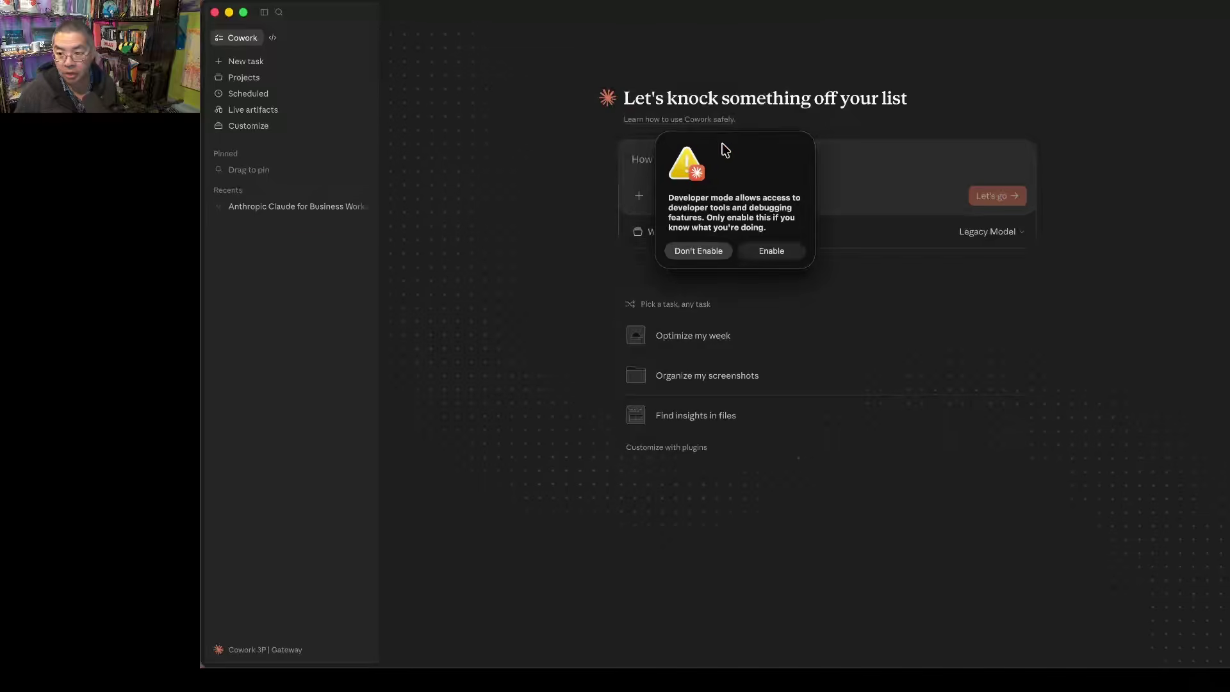
{"action": "left_click", "coordinate": [771, 250]}
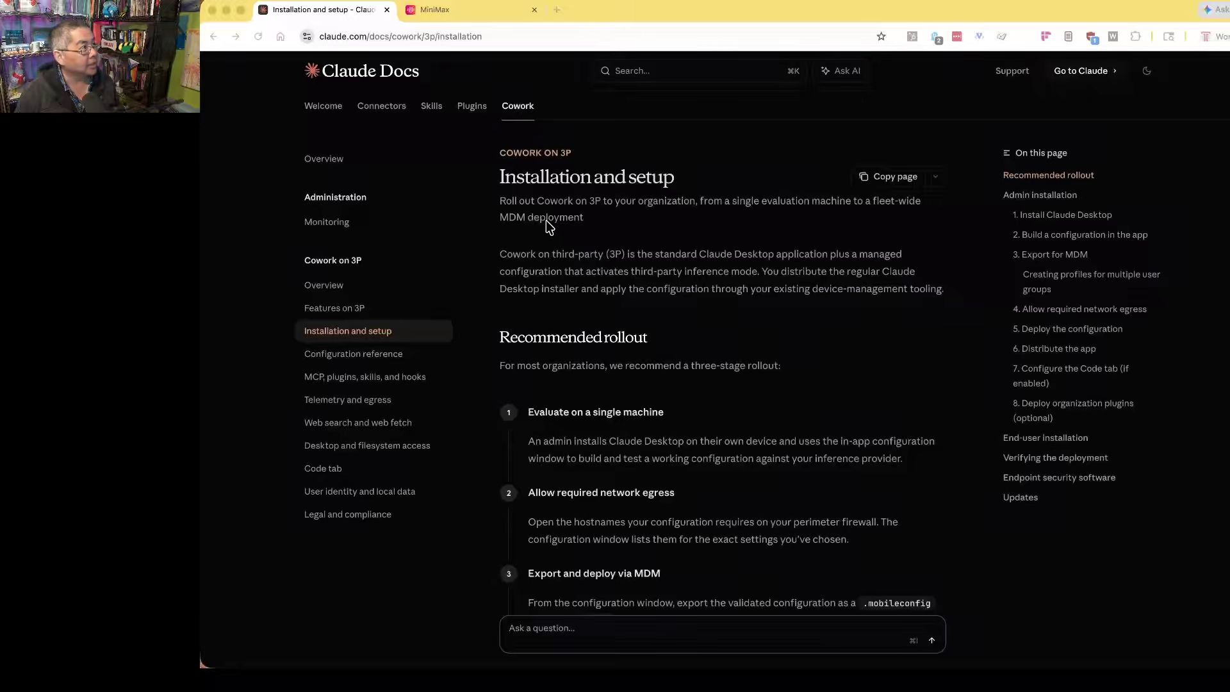
Return to the Claude desktop app, open the third-party inference configuration, and move and enlarge its window to show all connection settings.
{"action": "key", "text": "super+l"}
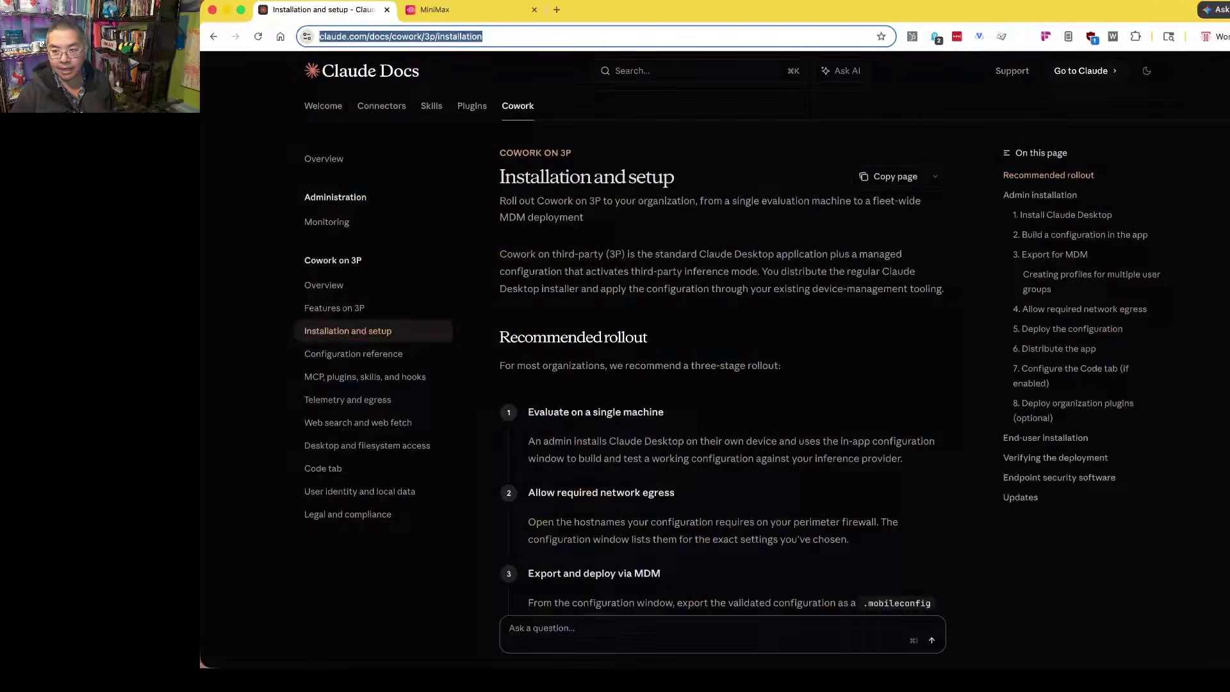
{"action": "key", "text": "super+Tab"}
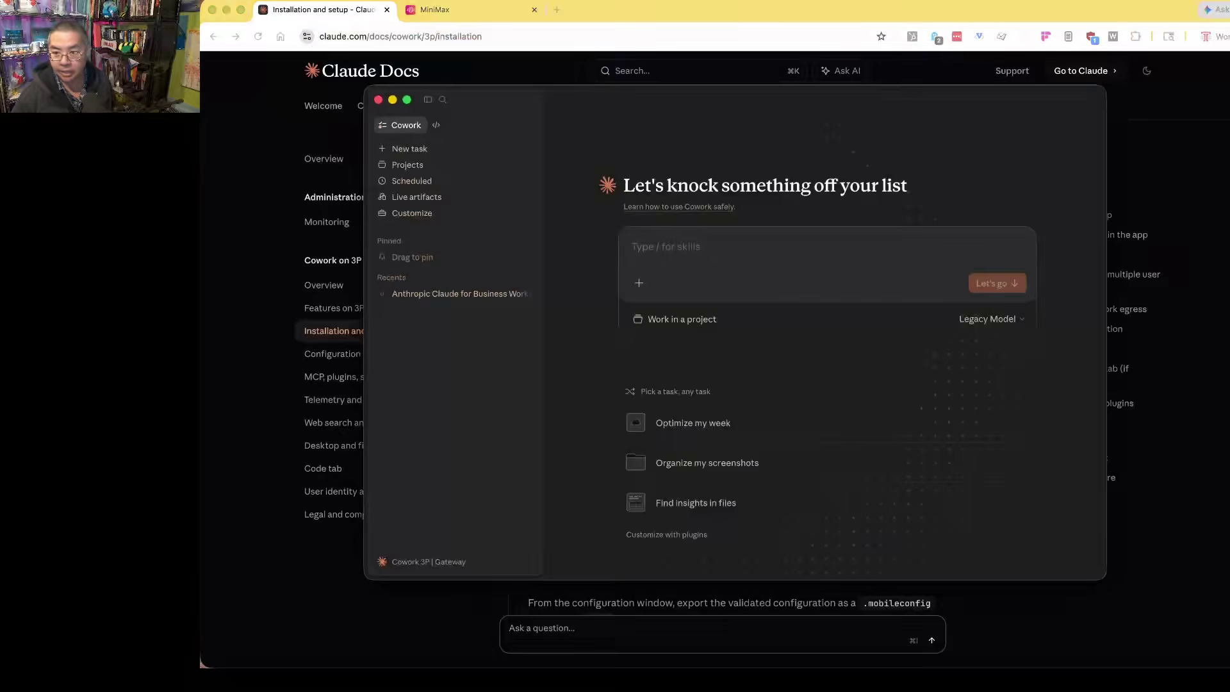
{"action": "left_click", "coordinate": [377, 0]}
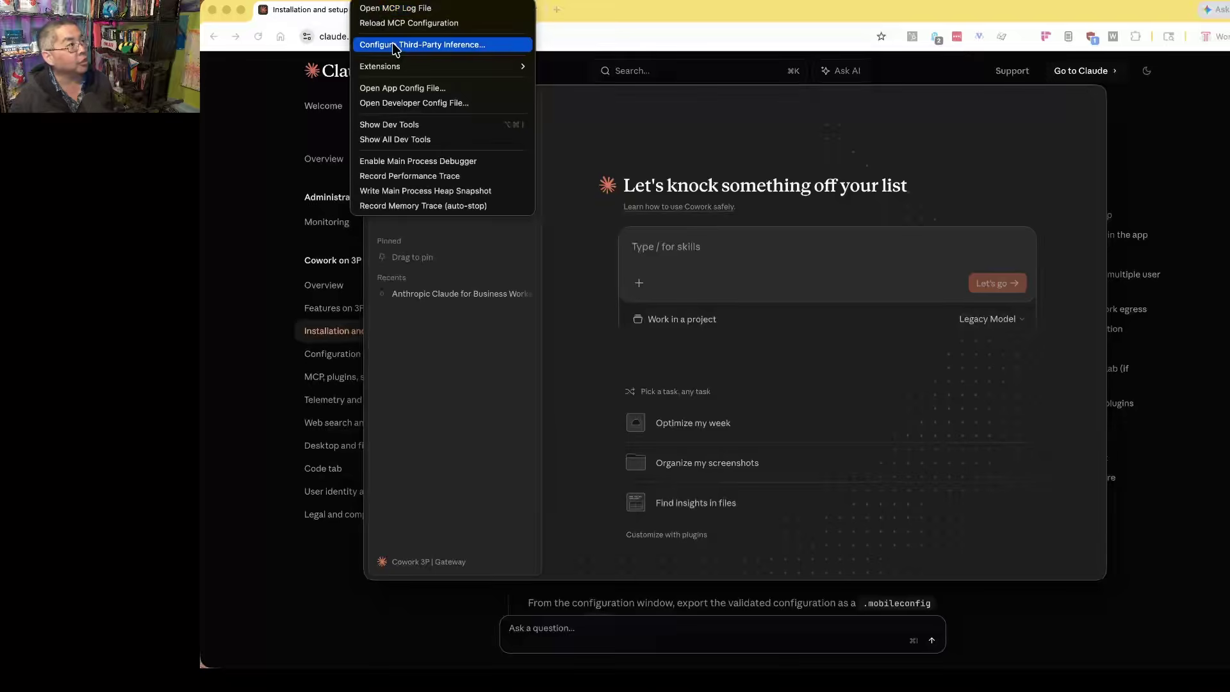
{"action": "left_click", "coordinate": [413, 46]}
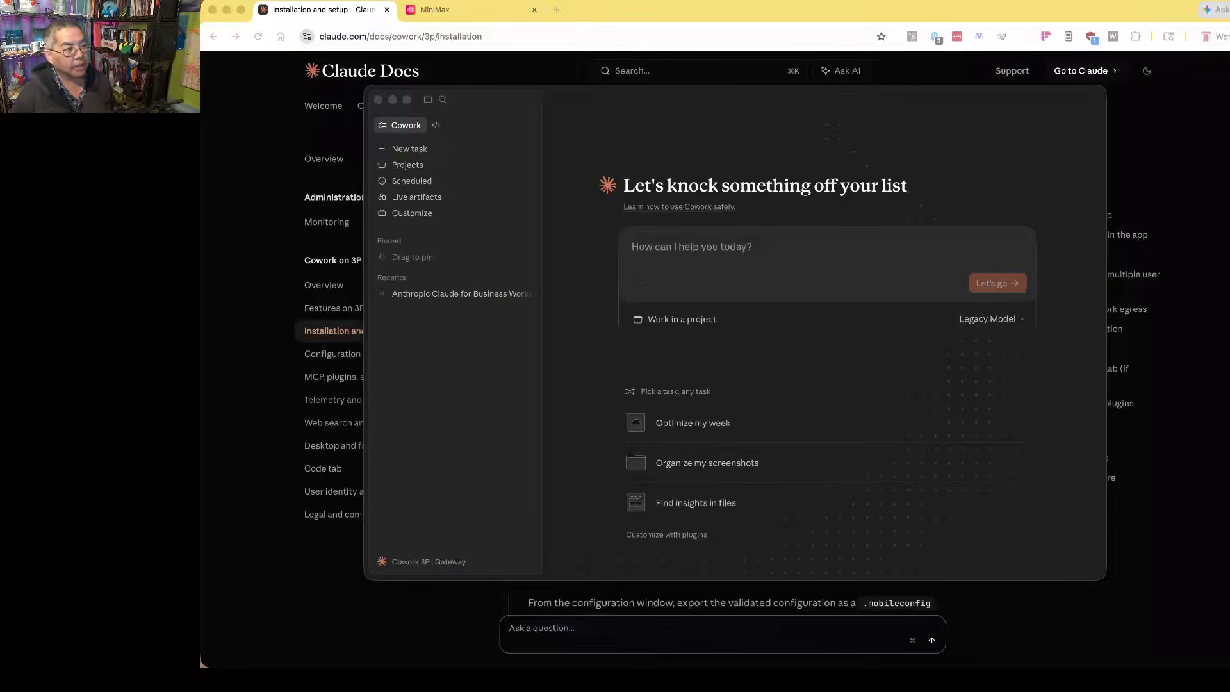
{"action": "left_click_drag", "start_coordinate": [571, 150], "coordinate": [489, 36]}
{"action": "left_click_drag", "start_coordinate": [842, 462], "coordinate": [1073, 656]}
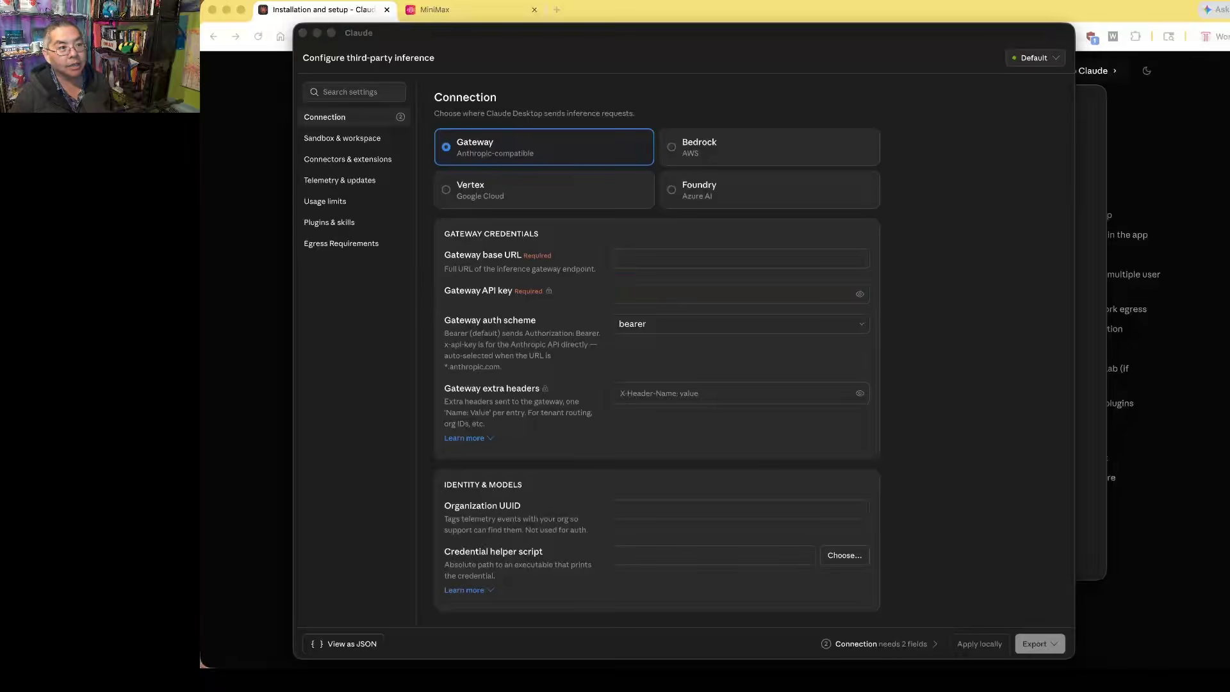
{"action": "left_click", "coordinate": [696, 264]}
{"action": "left_click", "coordinate": [697, 258]}
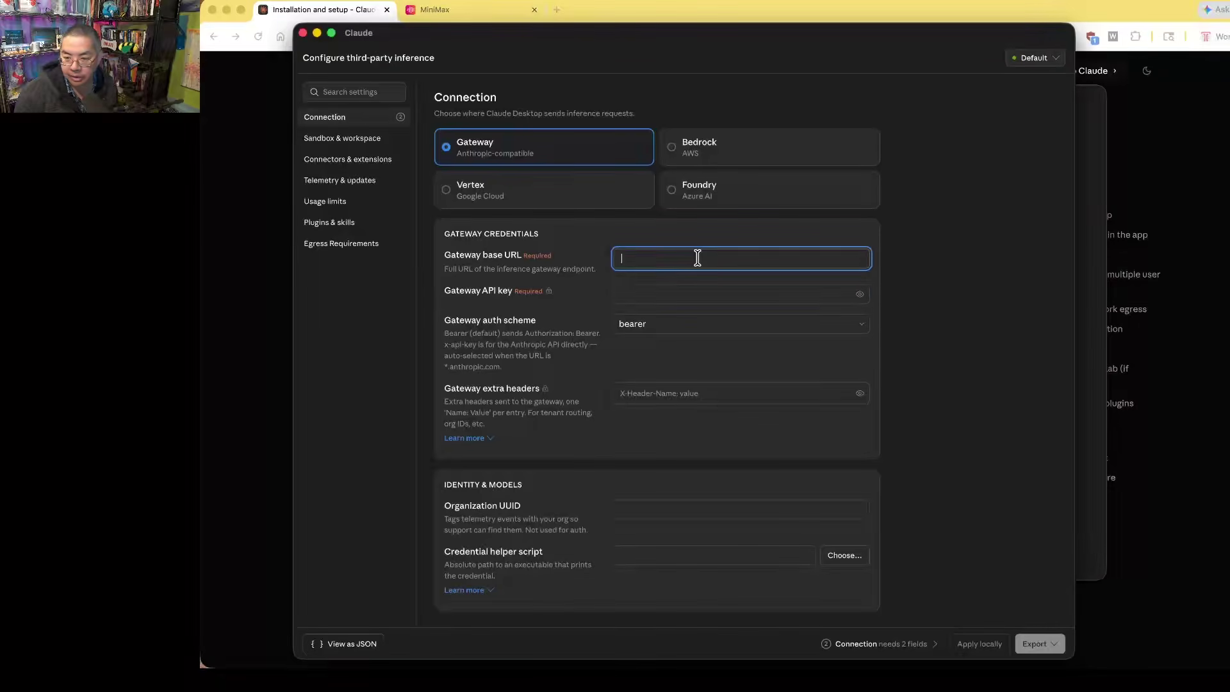
{"action": "key", "text": "super+v"}
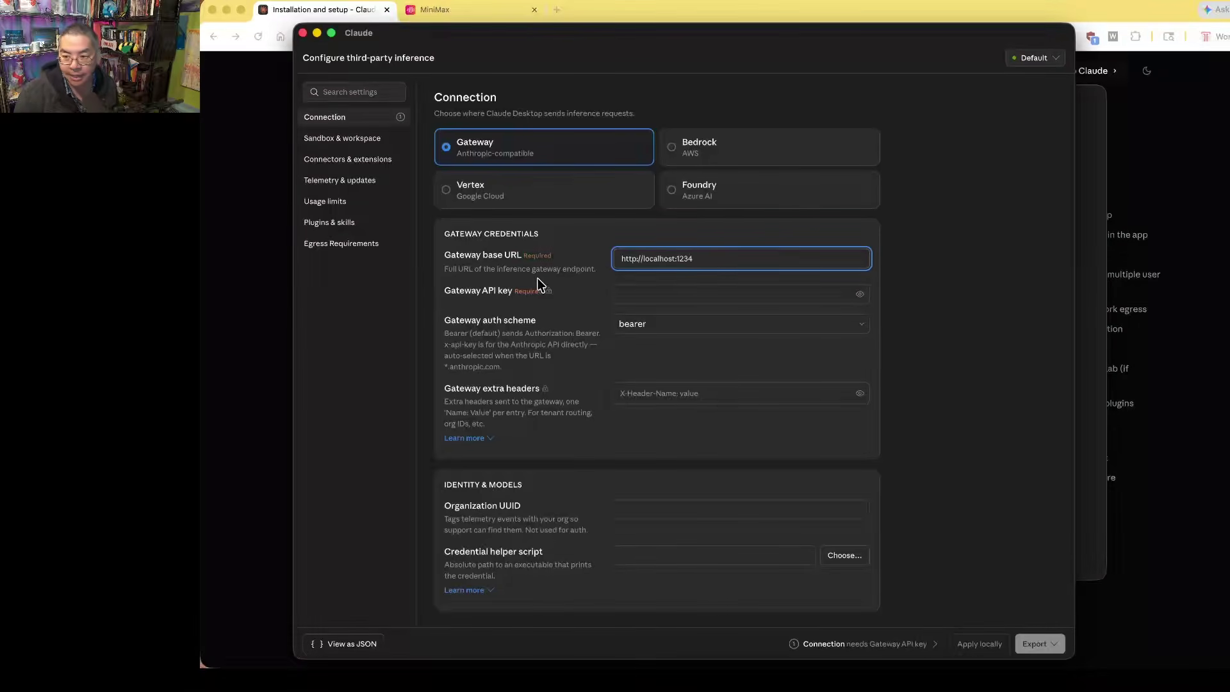
Enter the gateway API key, then apply the configuration locally and relaunch Claude.
{"action": "left_click", "coordinate": [687, 294]}
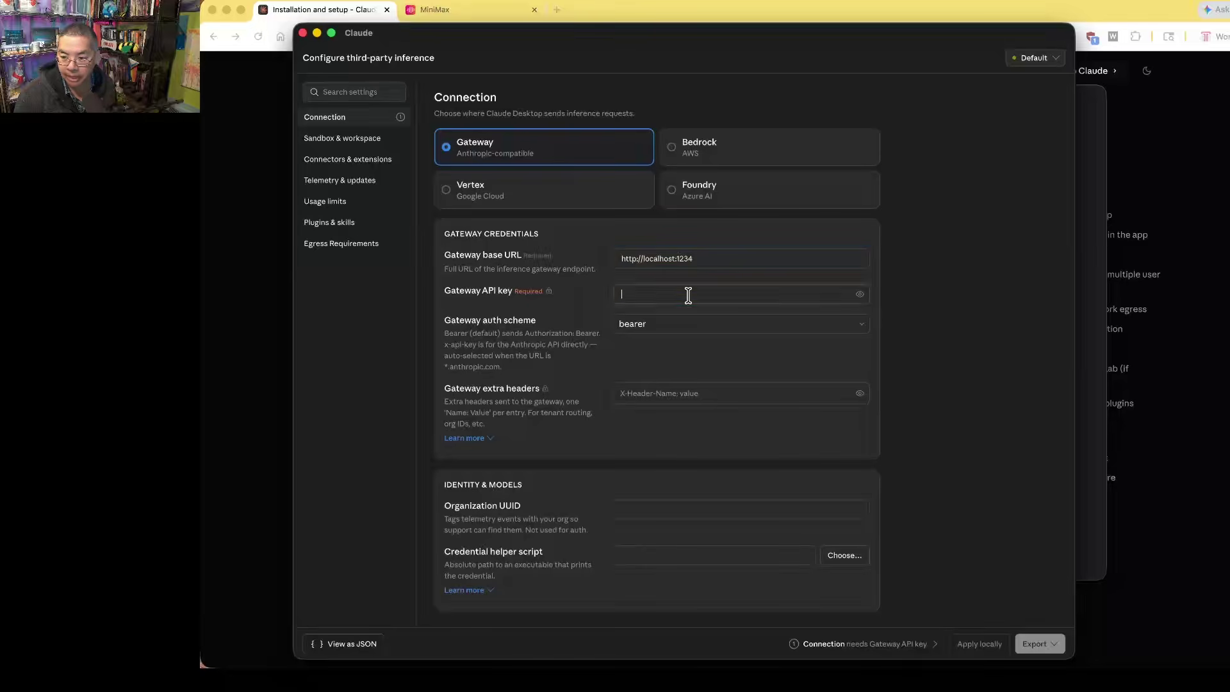
{"action": "type", "text": "••"}
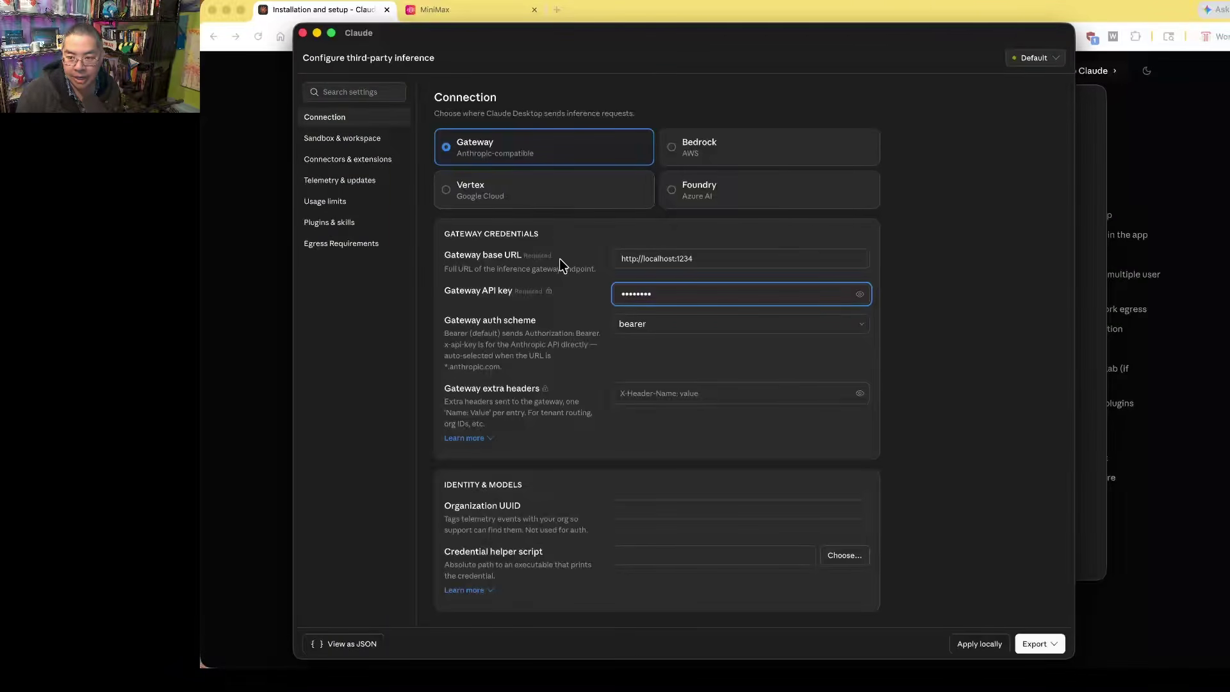
{"action": "left_click", "coordinate": [971, 647]}
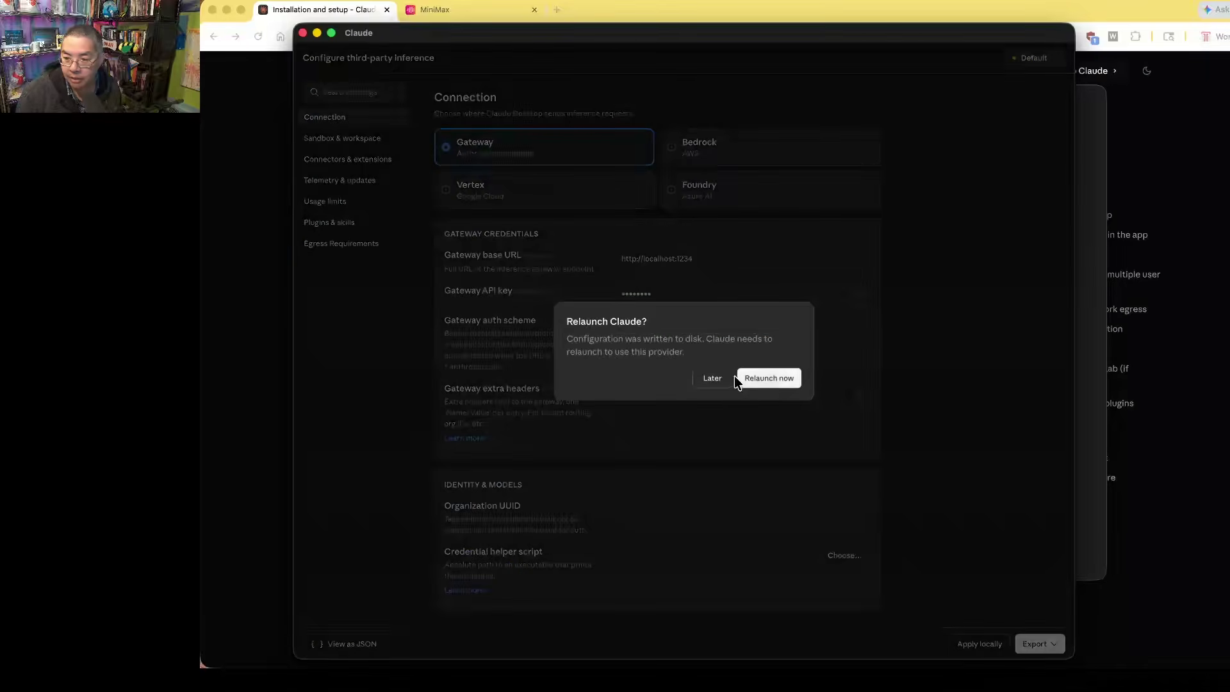
{"action": "left_click", "coordinate": [768, 377]}
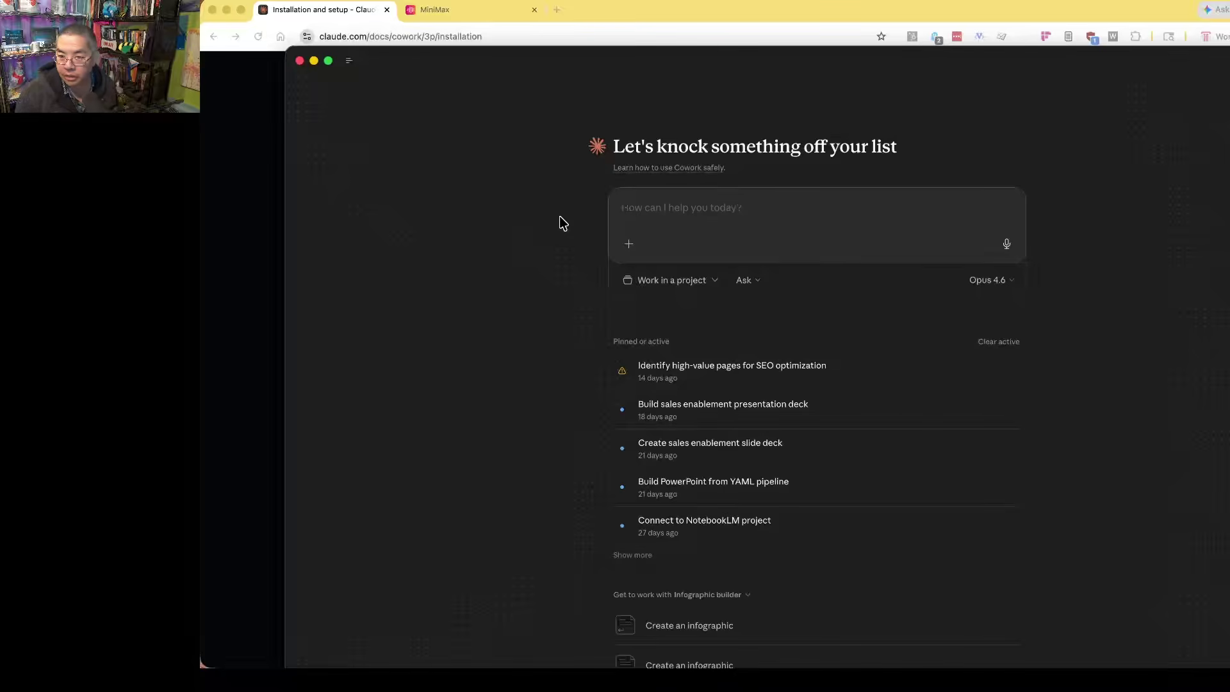
{"action": "left_click", "coordinate": [384, 3]}
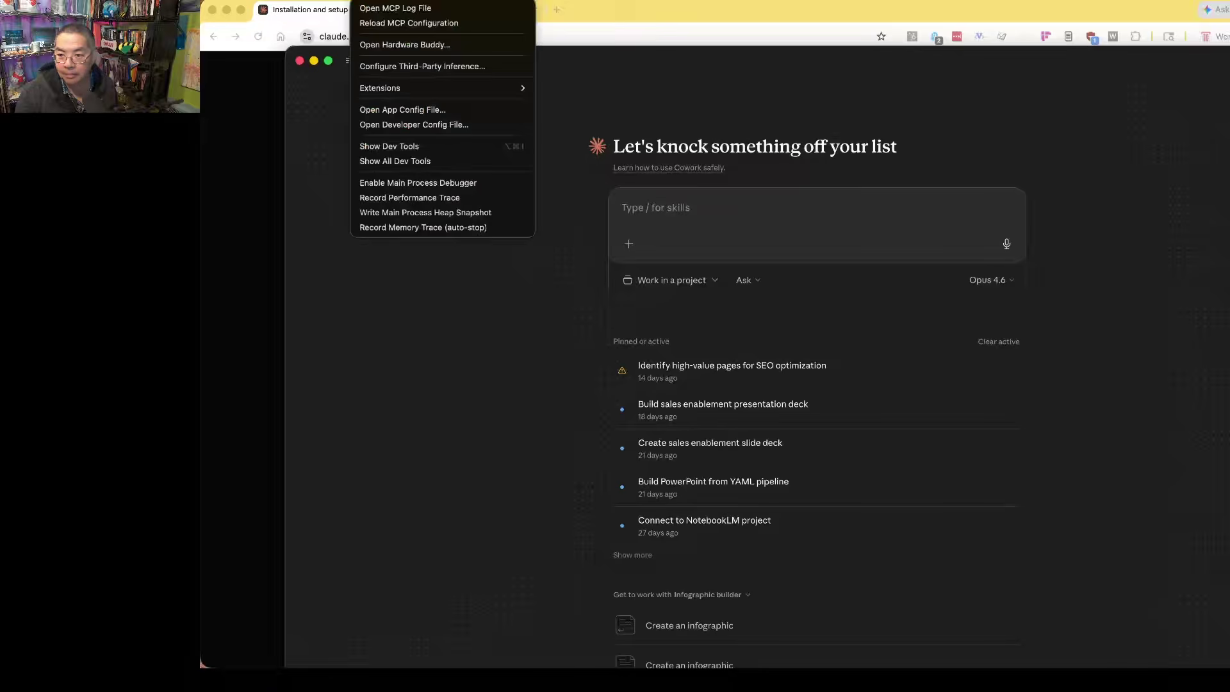
{"action": "left_click", "coordinate": [397, 66]}
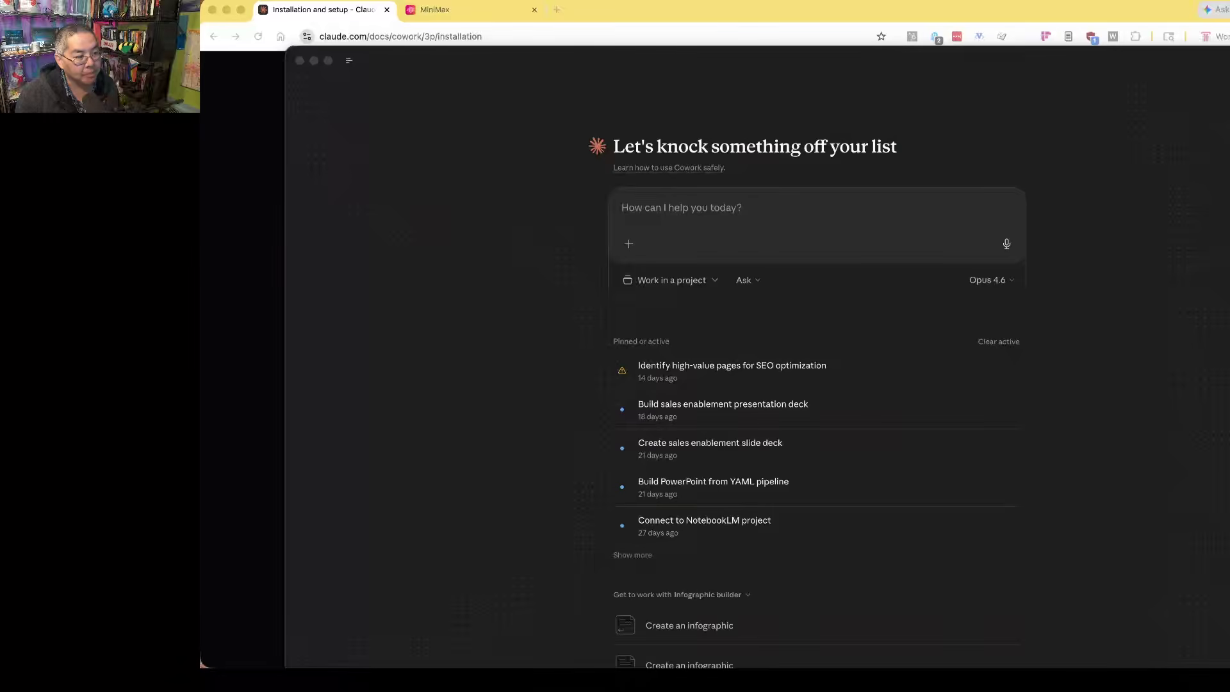
{"action": "left_click", "coordinate": [529, 406]}
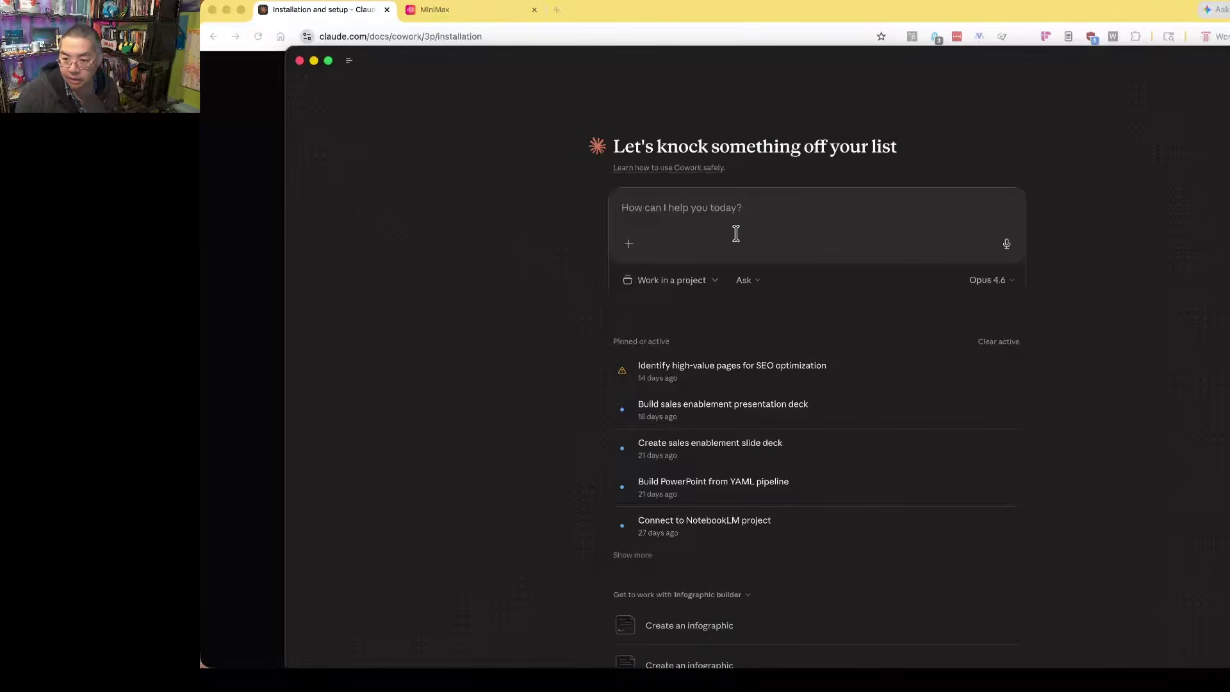
Paste the Anthropic Claude for Business workshop description prompt and run it as a Cowork task with Opus 4.6.
{"action": "key", "text": "super+v"}
{"action": "left_click", "coordinate": [978, 454]}
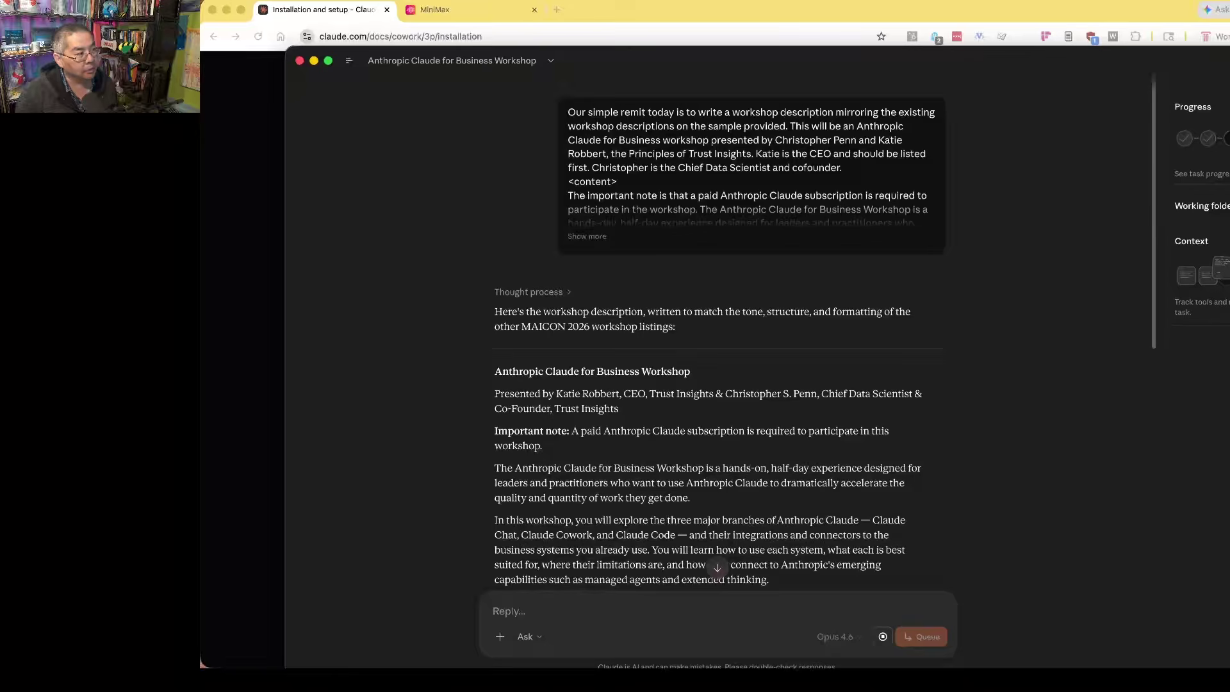
Open the third-party inference configuration again and expand the Cowork 3P gateway window to full size.
{"action": "left_click", "coordinate": [348, 60]}
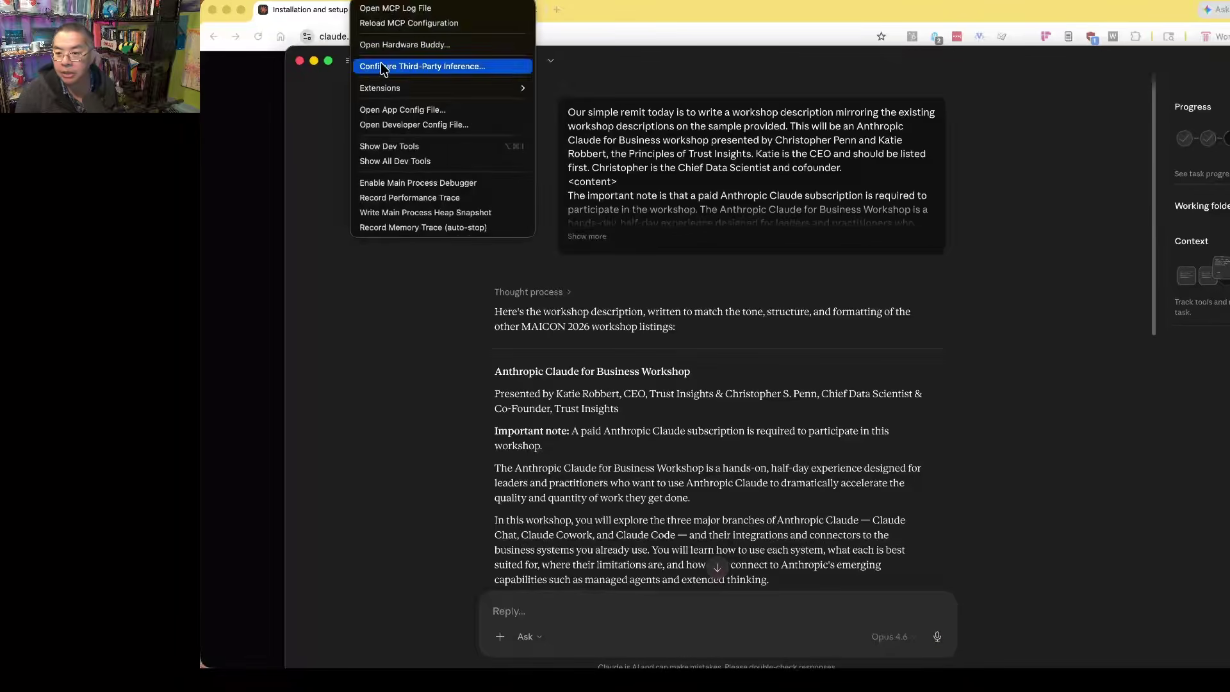
{"action": "left_click", "coordinate": [382, 67]}
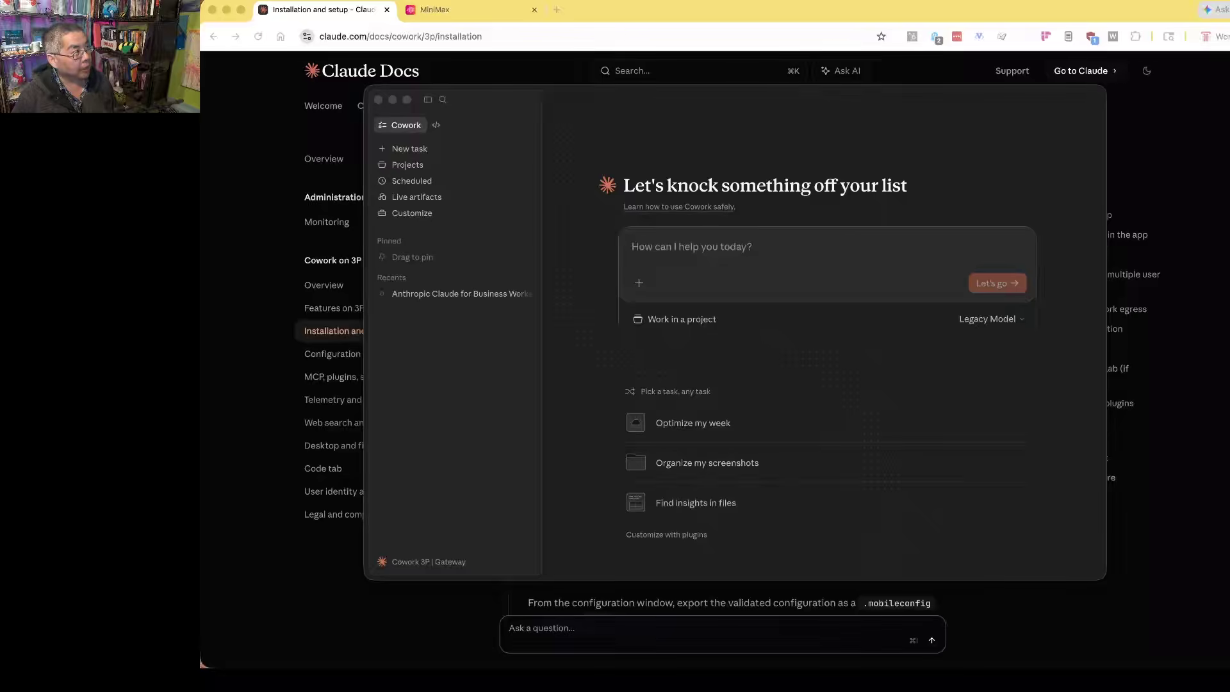
{"action": "left_click", "coordinate": [578, 332]}
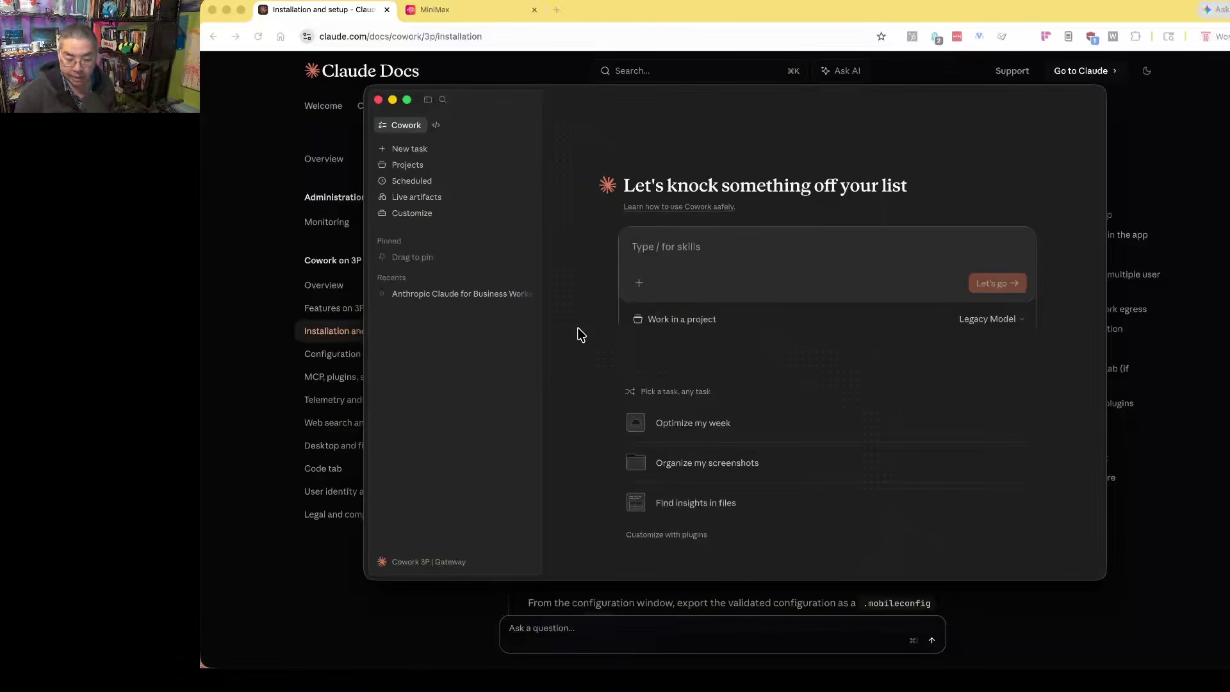
{"action": "key", "text": "ctrl+alt+Return"}
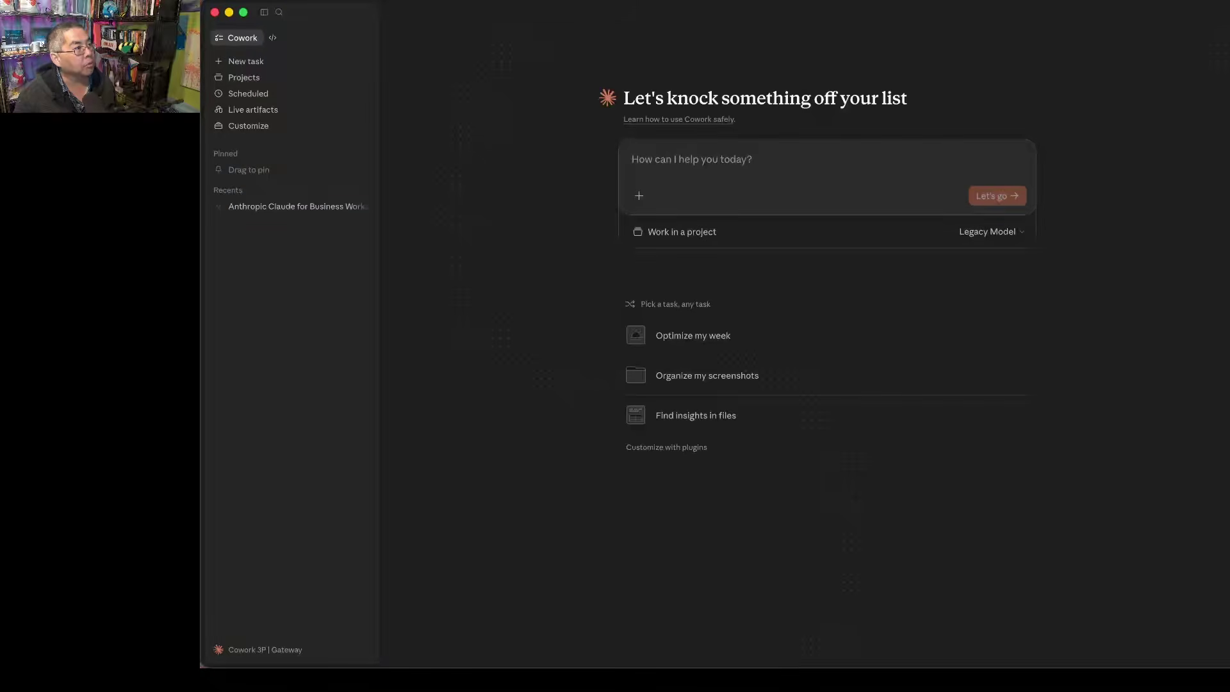
Paste the same workshop description prompt into Cowork 3P and start the task with Legacy Model.
{"action": "key", "text": "super+v"}
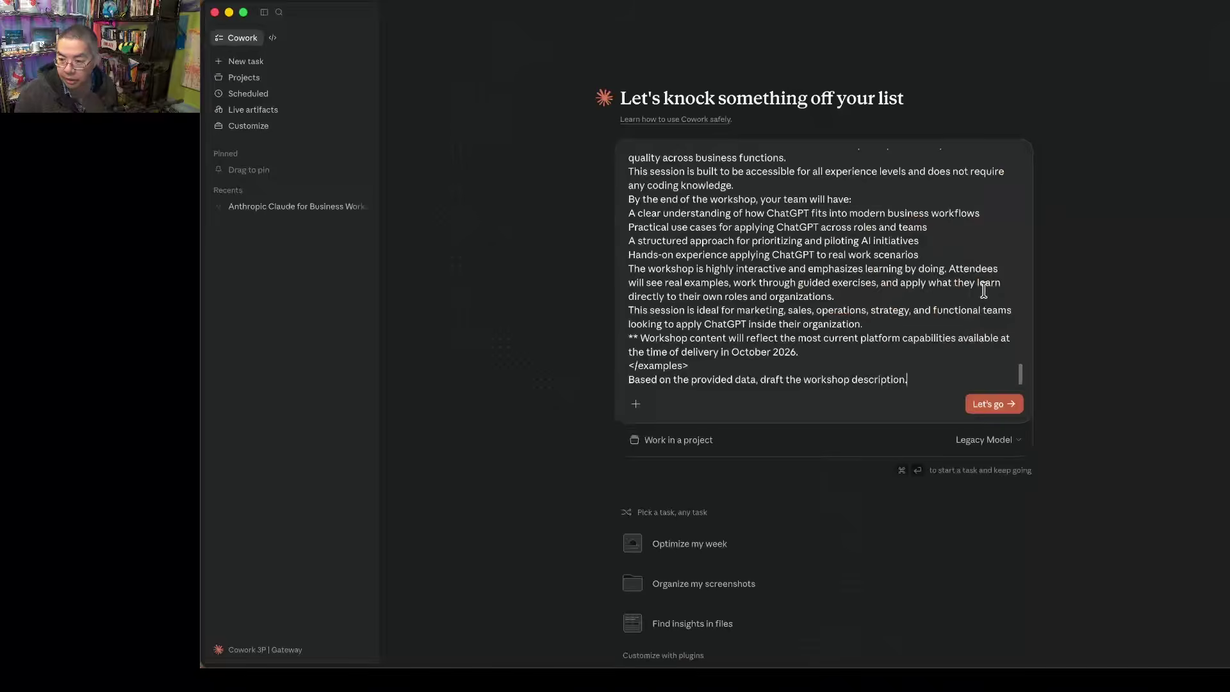
{"action": "left_click", "coordinate": [987, 406]}
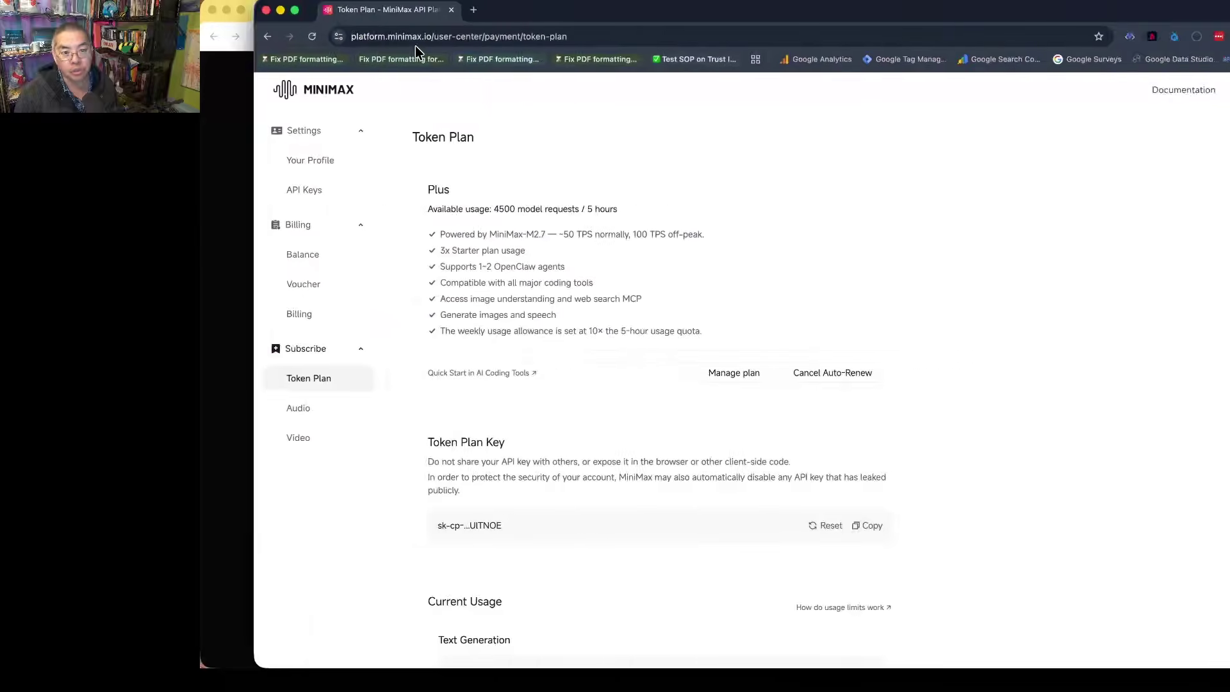
Switch to the browser's MiniMax Token Plan page, tile it beside the Cowork window, and examine the Text Generation usage.
{"action": "left_click_drag", "start_coordinate": [415, 45], "coordinate": [509, 63]}
{"action": "key", "text": "ctrl+alt+Left"}
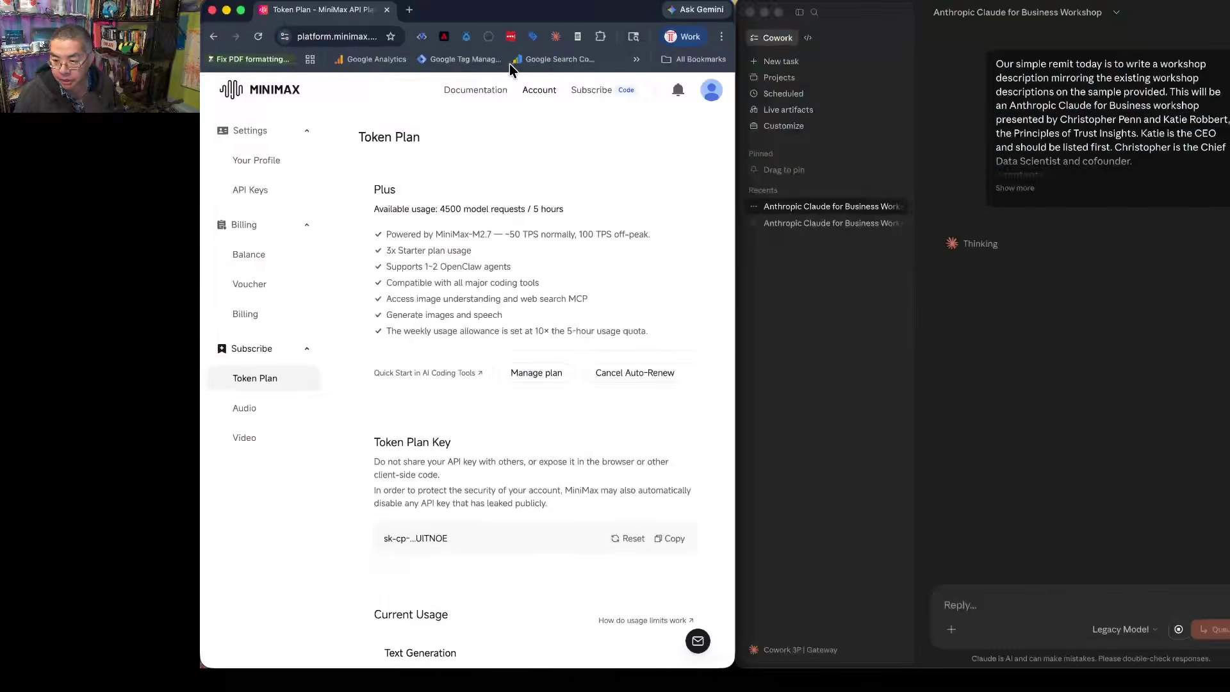
{"action": "scroll", "coordinate": [554, 543], "scroll_direction": "down", "scroll_amount": 4}
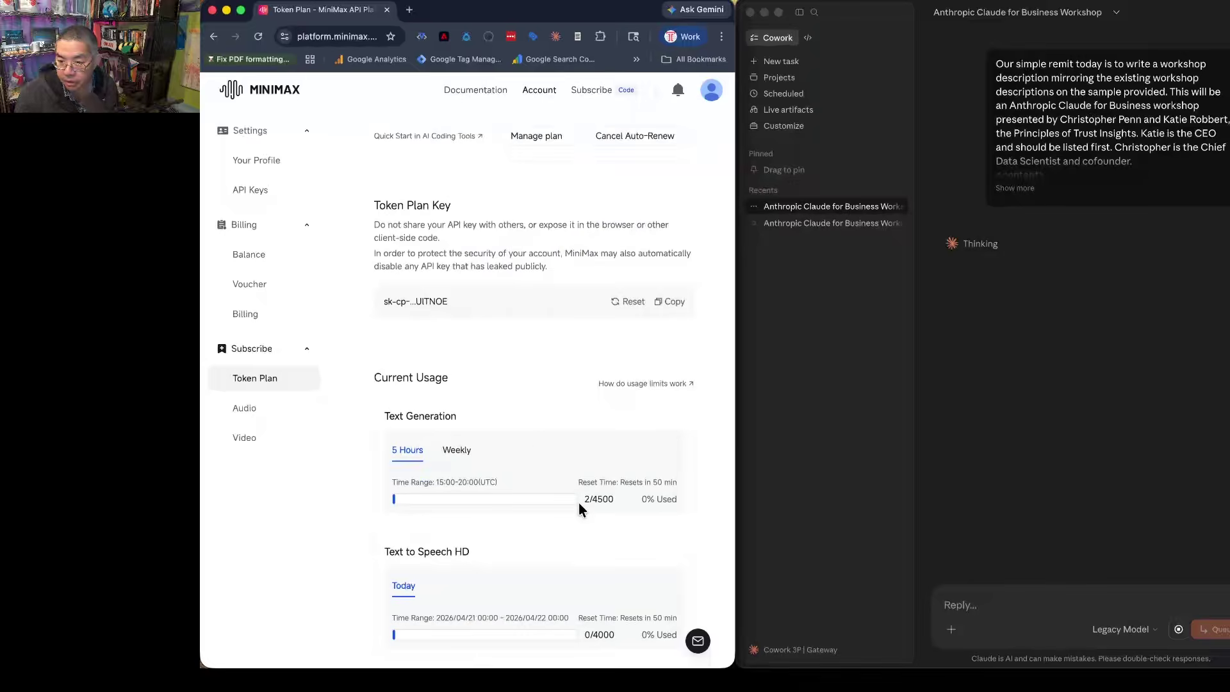
{"action": "left_click", "coordinate": [1024, 256]}
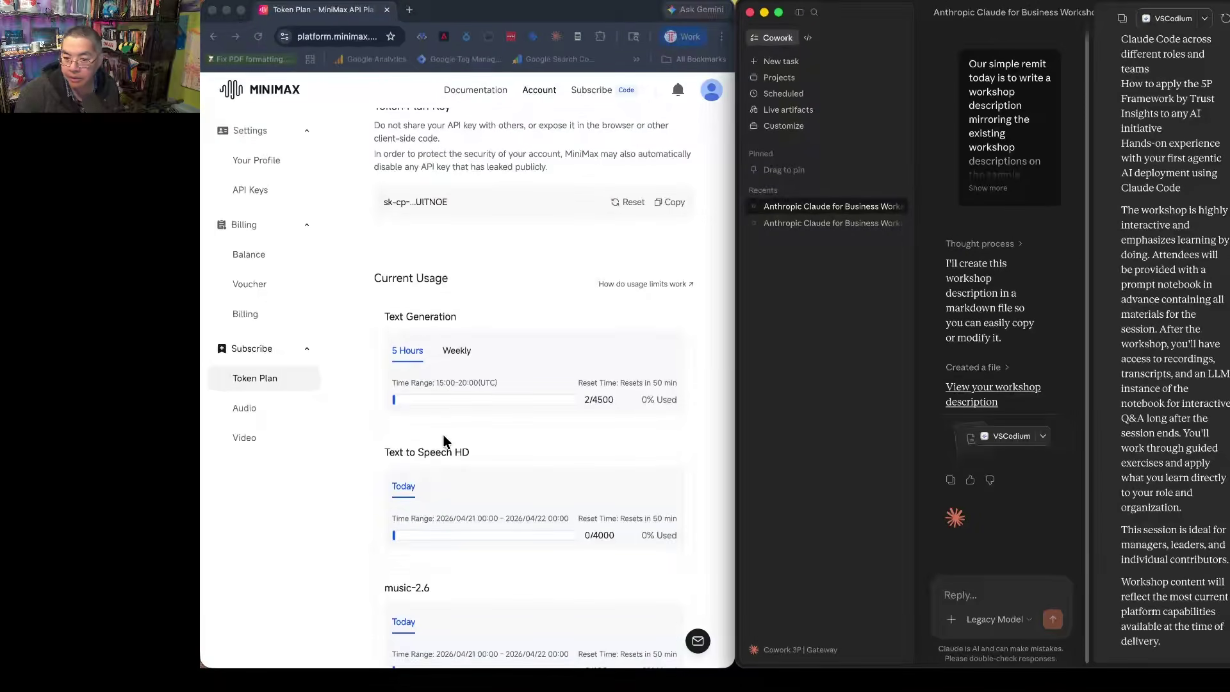
Recheck the 5-hour Text Generation usage on the MiniMax Token Plan page following the Cowork task.
{"action": "left_click", "coordinate": [444, 436]}
{"action": "scroll", "coordinate": [506, 417], "scroll_direction": "up", "scroll_amount": 5}
{"action": "scroll", "coordinate": [496, 420], "scroll_direction": "down", "scroll_amount": 2}
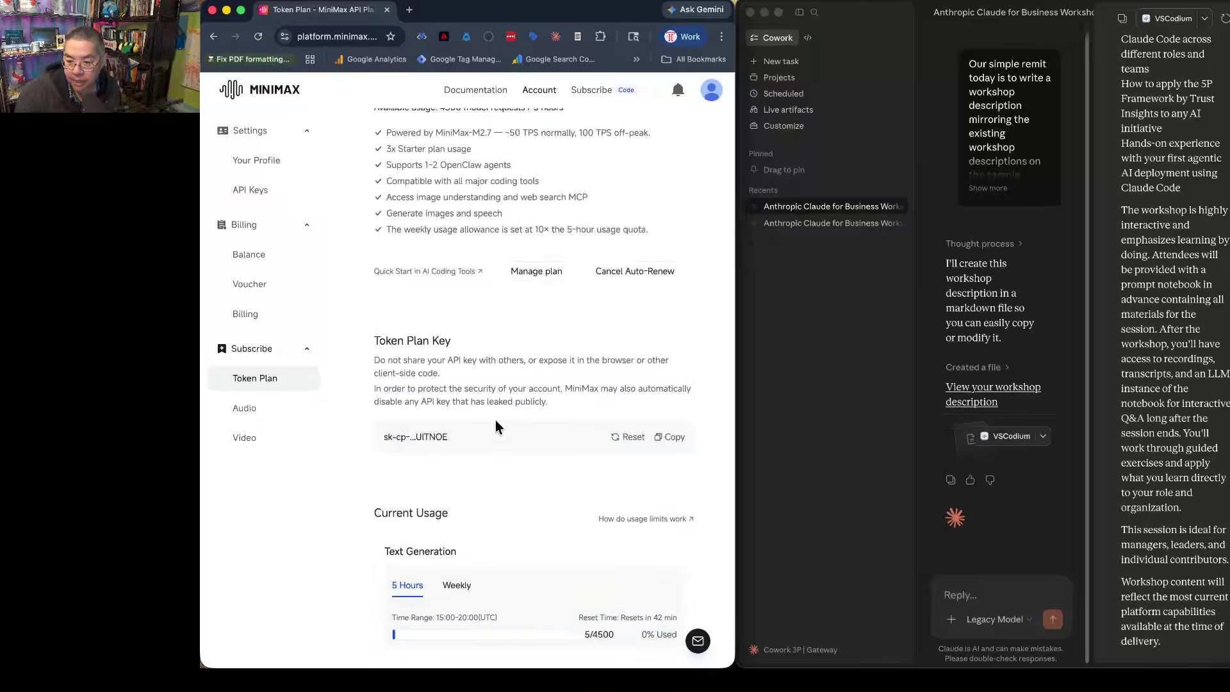
{"action": "scroll", "coordinate": [493, 427], "scroll_direction": "down", "scroll_amount": 4}
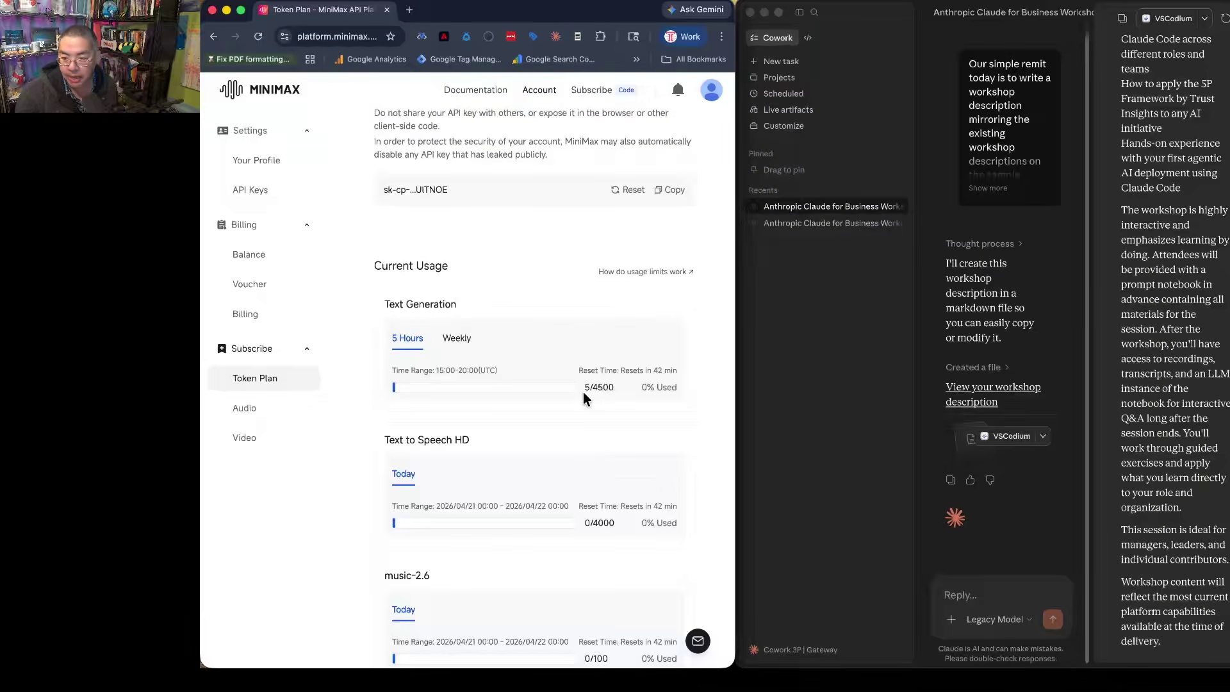
Return to the Cowork 3P window and expand it to full size to view the workshop description document.
{"action": "left_click", "coordinate": [772, 315]}
{"action": "key", "text": "ctrl+alt+Return"}
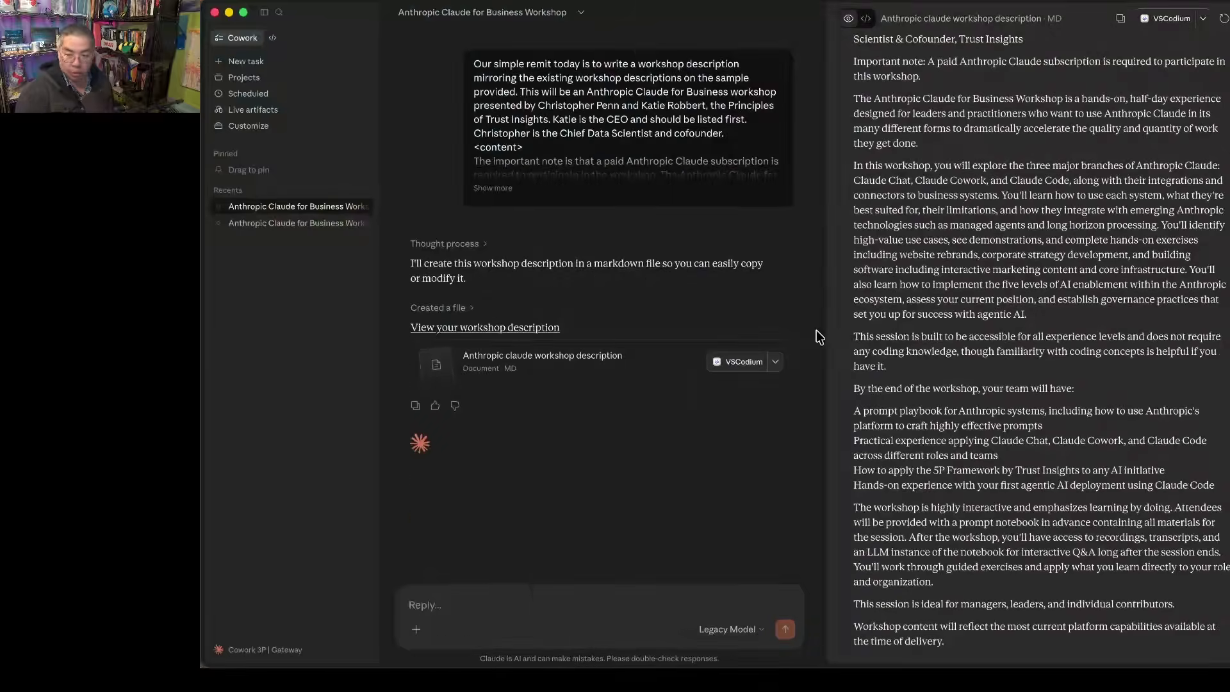